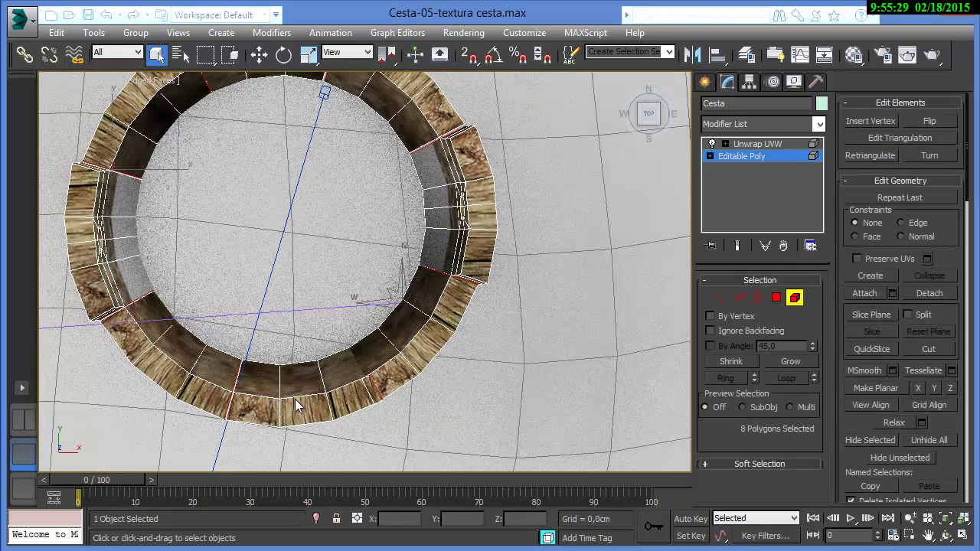
- Try to rotate the front stave element of the basket about its own pivot
{"action": "left_click", "coordinate": [283, 55]}
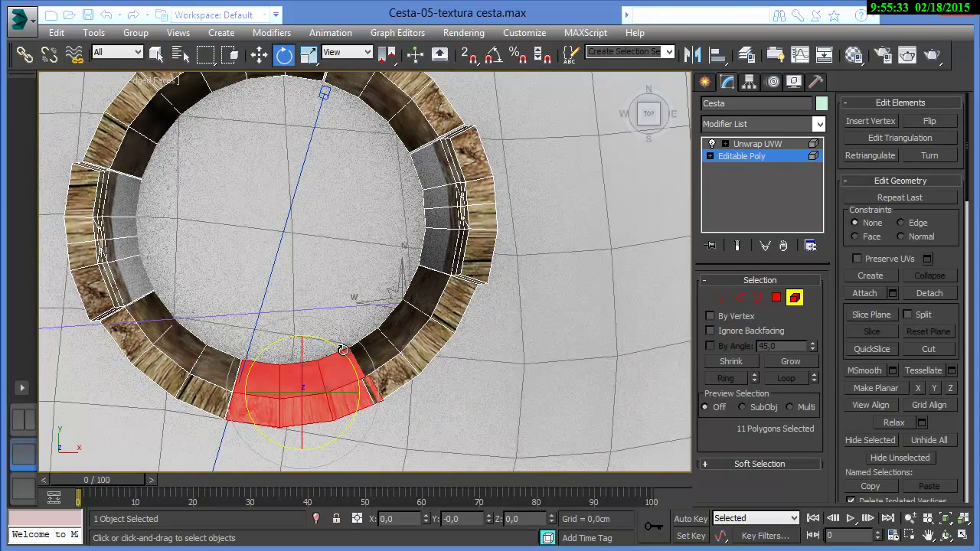
{"action": "left_click_drag", "start_coordinate": [347, 400], "coordinate": [342, 265]}
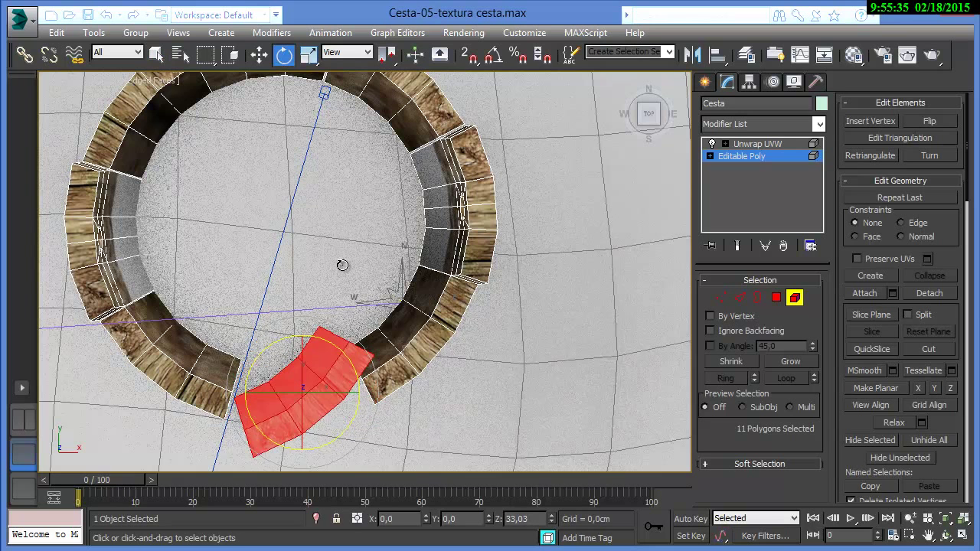
{"action": "right_click", "coordinate": [357, 309]}
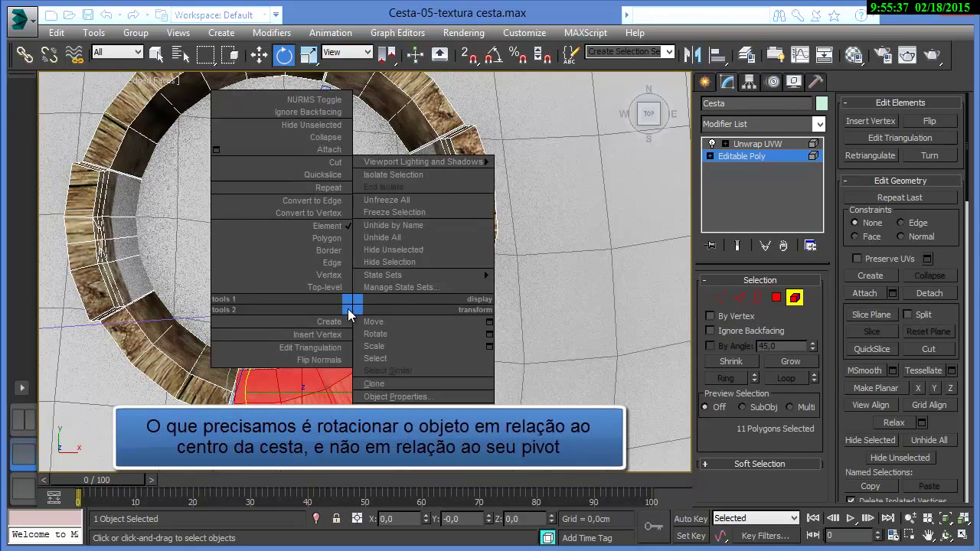
{"action": "left_click", "coordinate": [195, 255]}
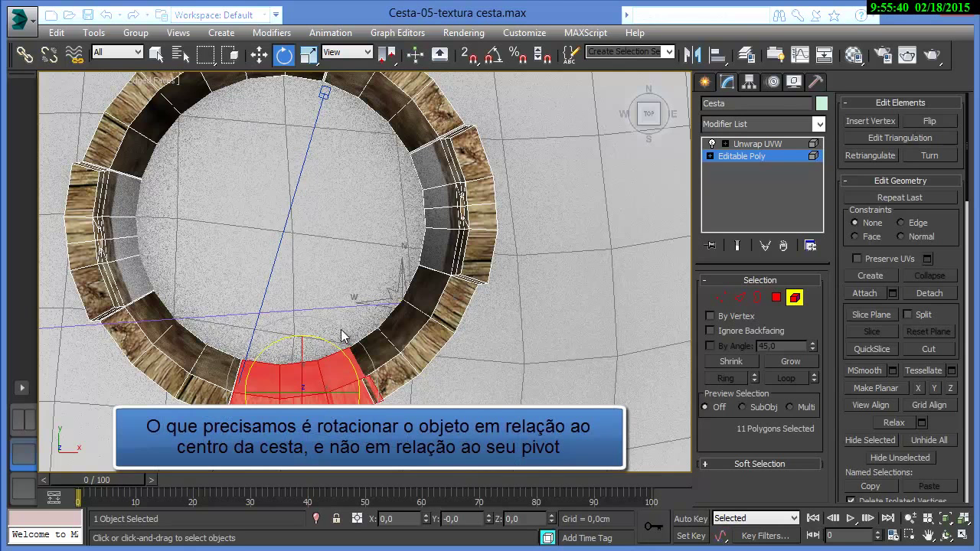
- Leave element editing and create a Dummy helper inside the basket's opening in the top view
{"action": "left_click", "coordinate": [799, 295]}
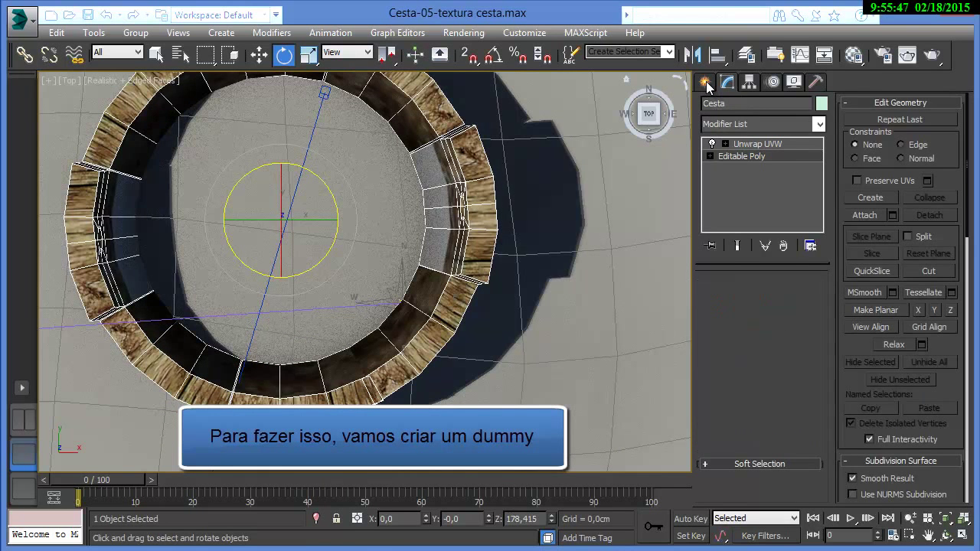
{"action": "left_click", "coordinate": [705, 82]}
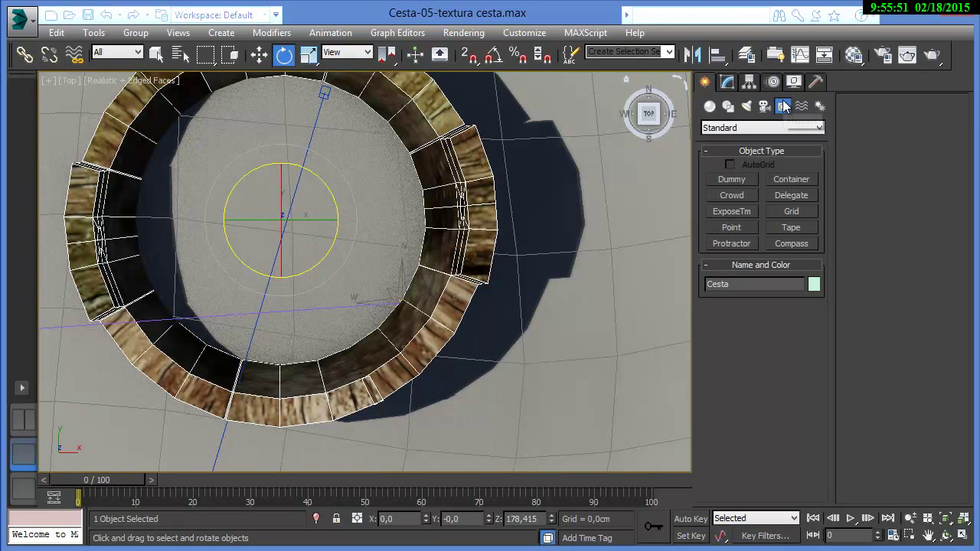
{"action": "left_click", "coordinate": [731, 179]}
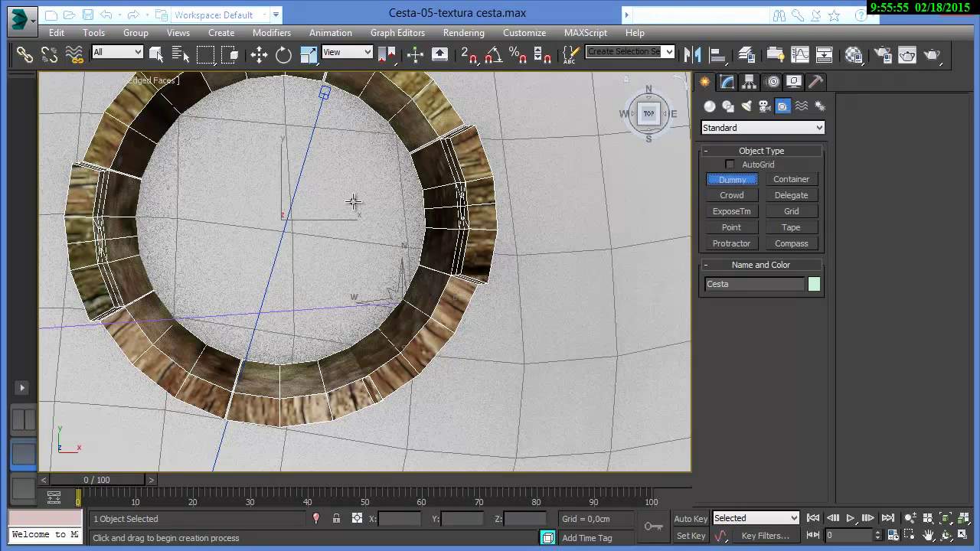
{"action": "left_click_drag", "start_coordinate": [260, 201], "coordinate": [306, 284]}
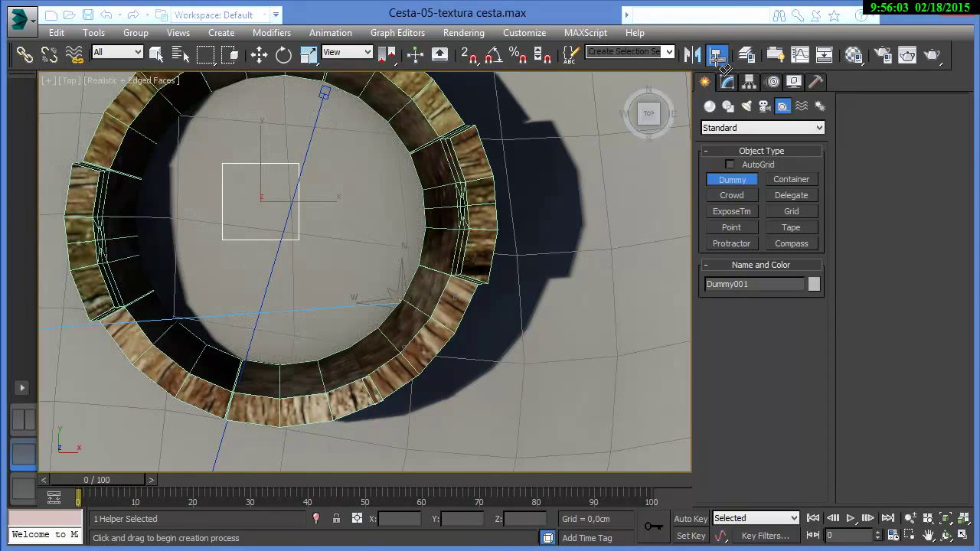
- Align the dummy to the Cesta object in X, Y and Z position, pivot point to pivot point
{"action": "left_click", "coordinate": [716, 55]}
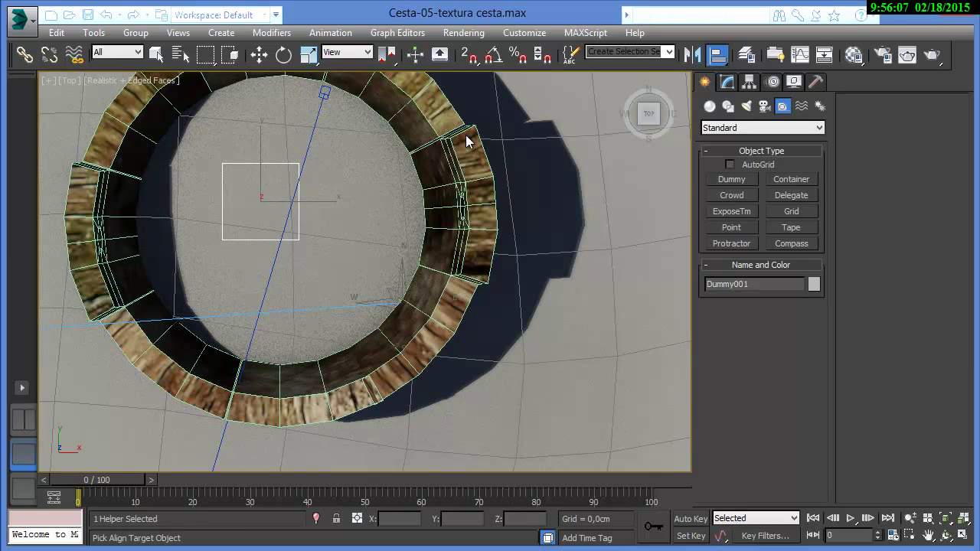
{"action": "left_click", "coordinate": [466, 140]}
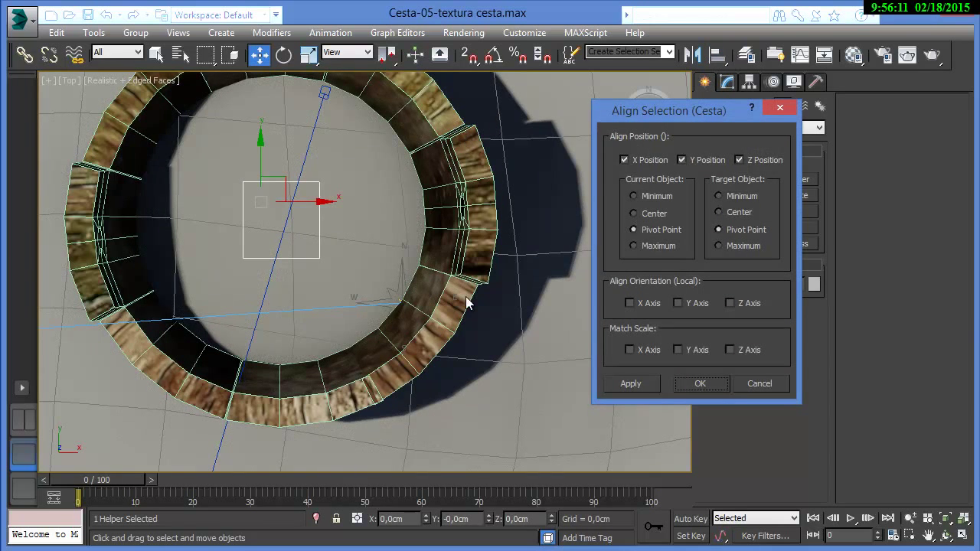
{"action": "left_click", "coordinate": [690, 383]}
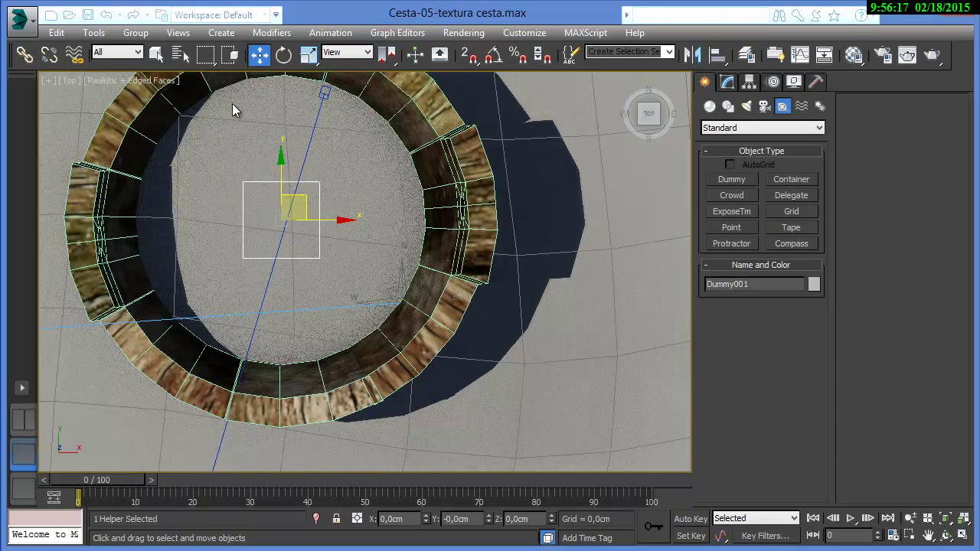
- Reselect the basket and select its front stave at Element level of the Editable Poly, ready for rotation
{"action": "left_click", "coordinate": [280, 57]}
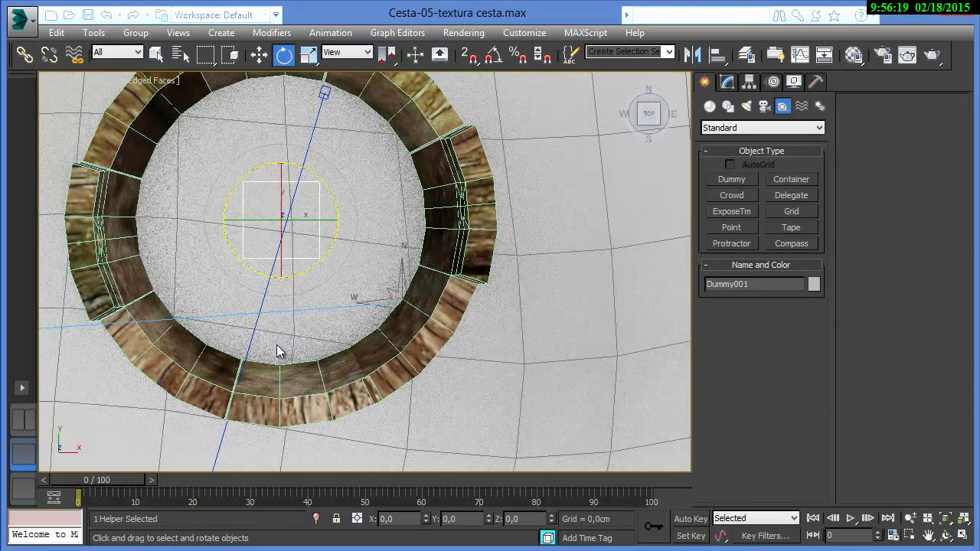
{"action": "left_click", "coordinate": [258, 411]}
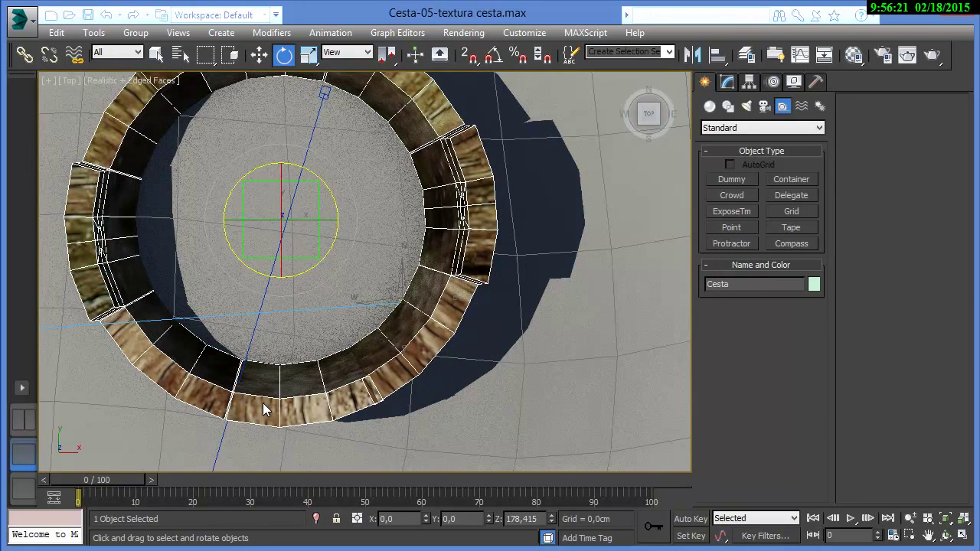
{"action": "left_click", "coordinate": [727, 83]}
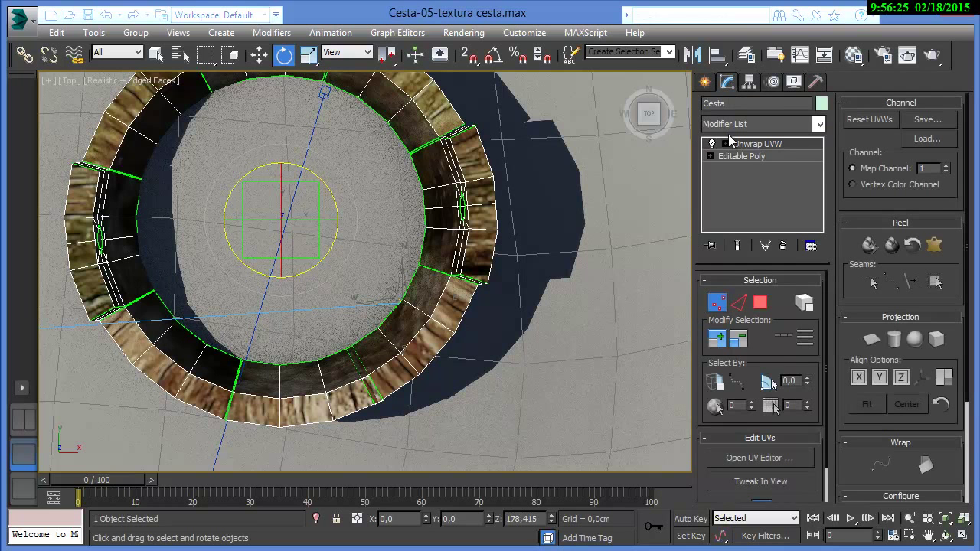
{"action": "left_click", "coordinate": [736, 158]}
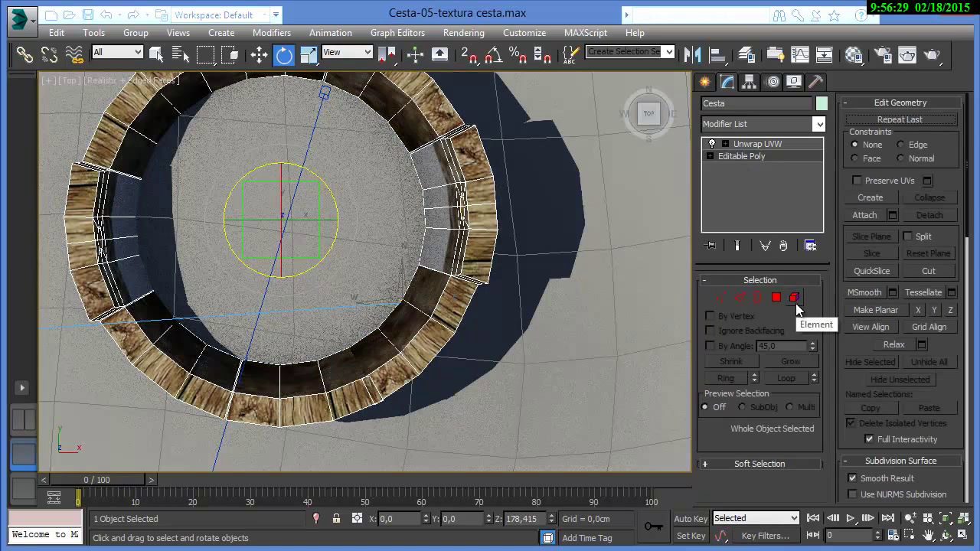
{"action": "left_click", "coordinate": [793, 300]}
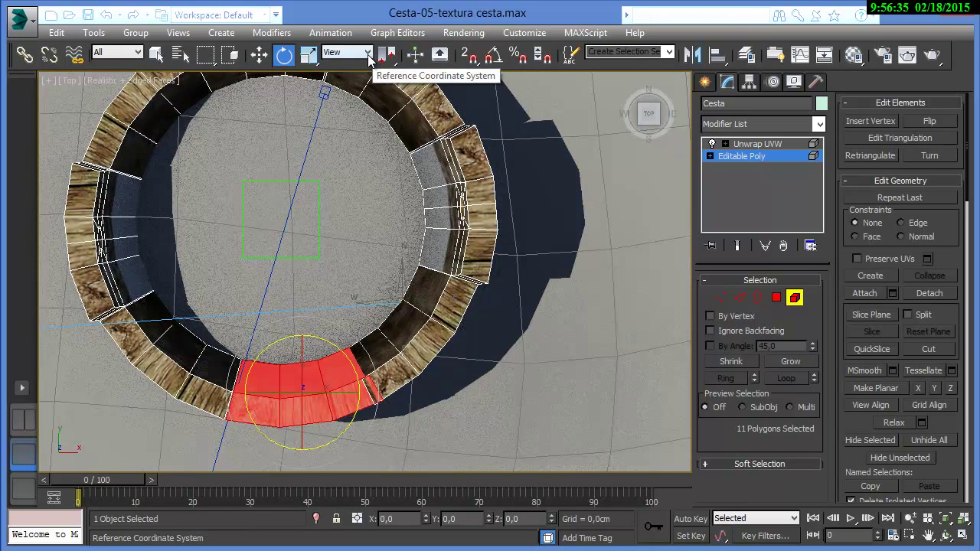
- Pick the dummy as the reference coordinate system and use its transform coordinate center as the pivot
{"action": "left_click", "coordinate": [368, 55]}
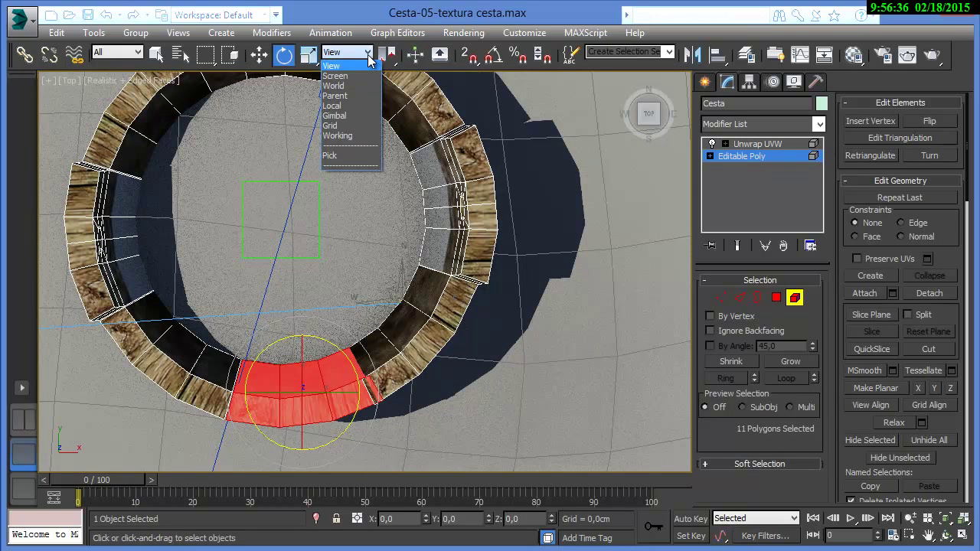
{"action": "left_click", "coordinate": [340, 156]}
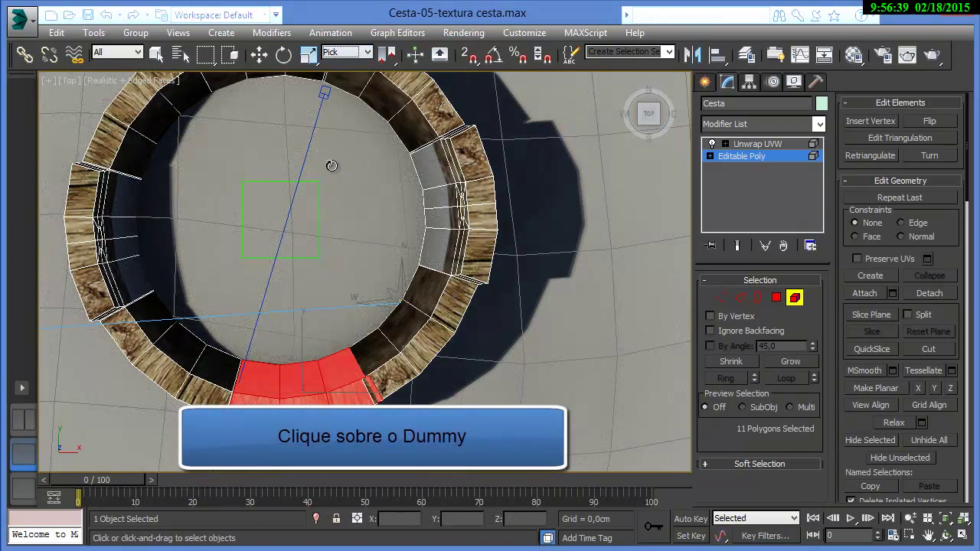
{"action": "left_click", "coordinate": [315, 181]}
{"action": "key", "text": "e"}
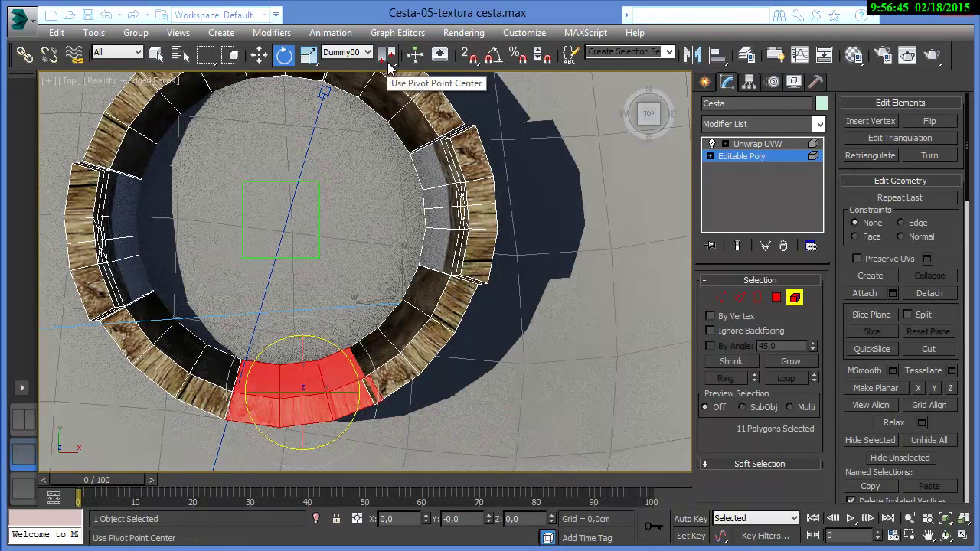
{"action": "left_click", "coordinate": [389, 59]}
{"action": "left_click_drag", "start_coordinate": [390, 68], "coordinate": [390, 134]}
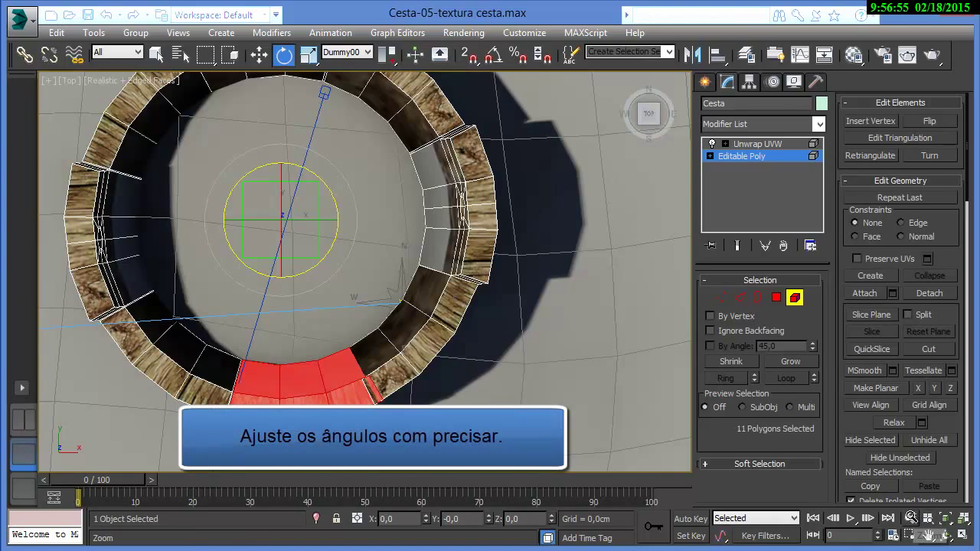
- Rotate the front stave element about the dummy's Z axis to even out the gaps between neighbouring staves
{"action": "left_click", "coordinate": [909, 518]}
{"action": "left_click_drag", "start_coordinate": [404, 347], "coordinate": [400, 318]}
{"action": "scroll", "coordinate": [388, 354], "scroll_direction": "up", "scroll_amount": 3}
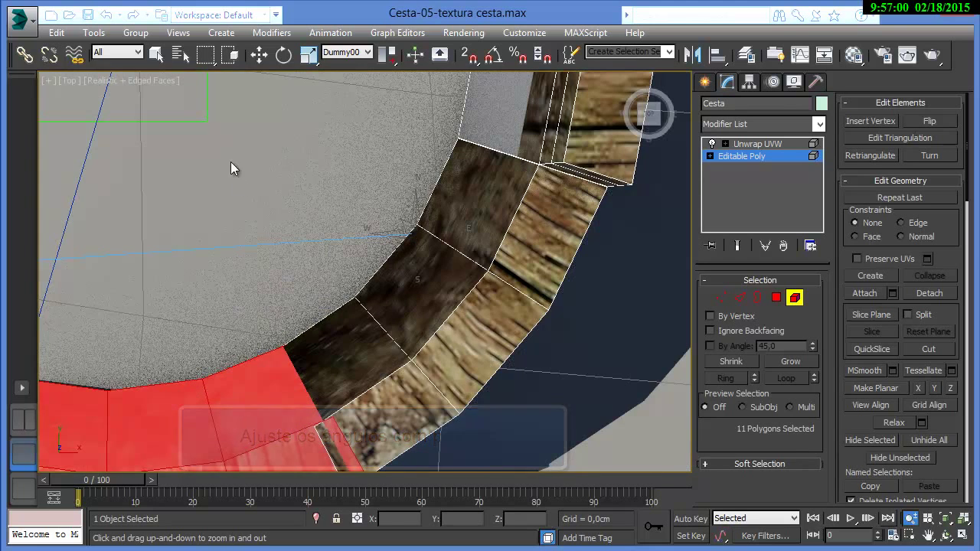
{"action": "left_click", "coordinate": [283, 54]}
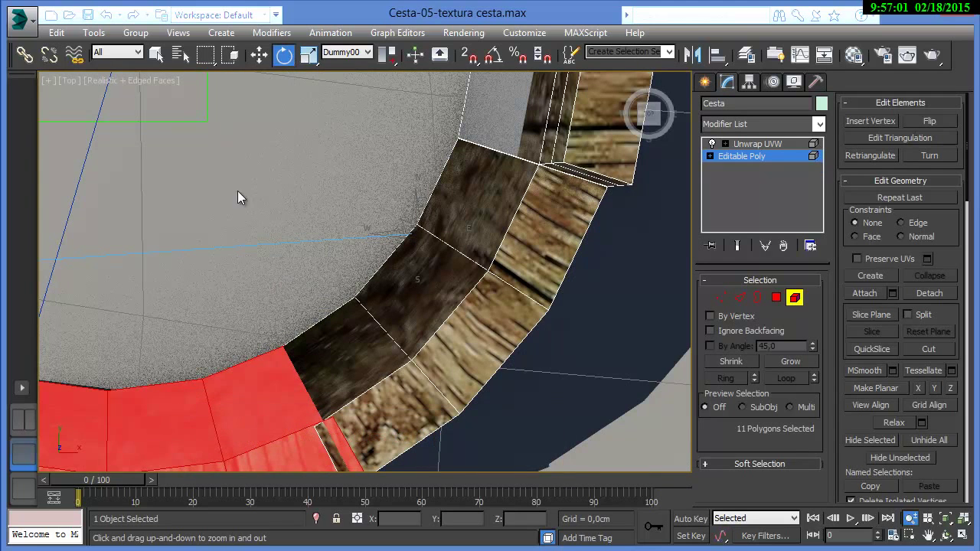
{"action": "key", "text": "z"}
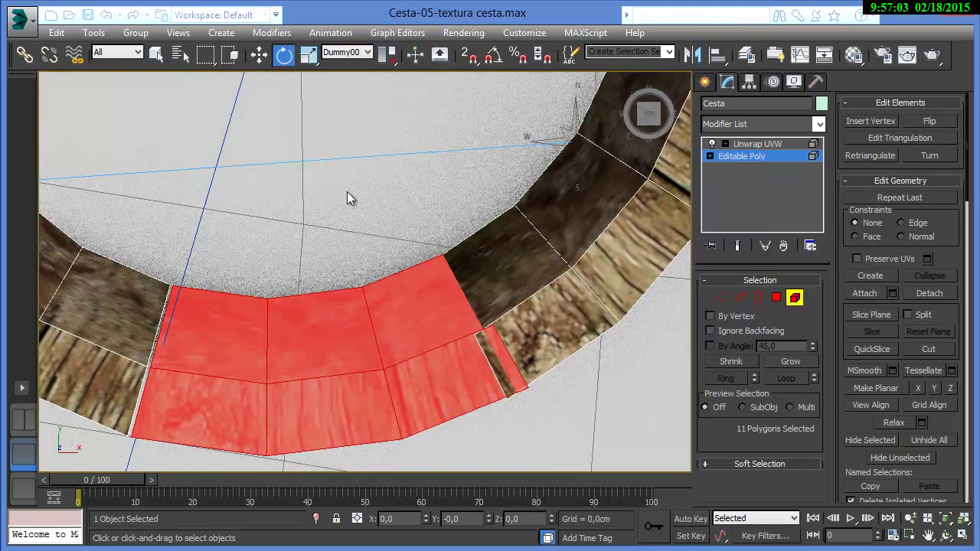
{"action": "left_click", "coordinate": [551, 523]}
{"action": "scroll", "coordinate": [347, 208], "scroll_direction": "down", "scroll_amount": 3}
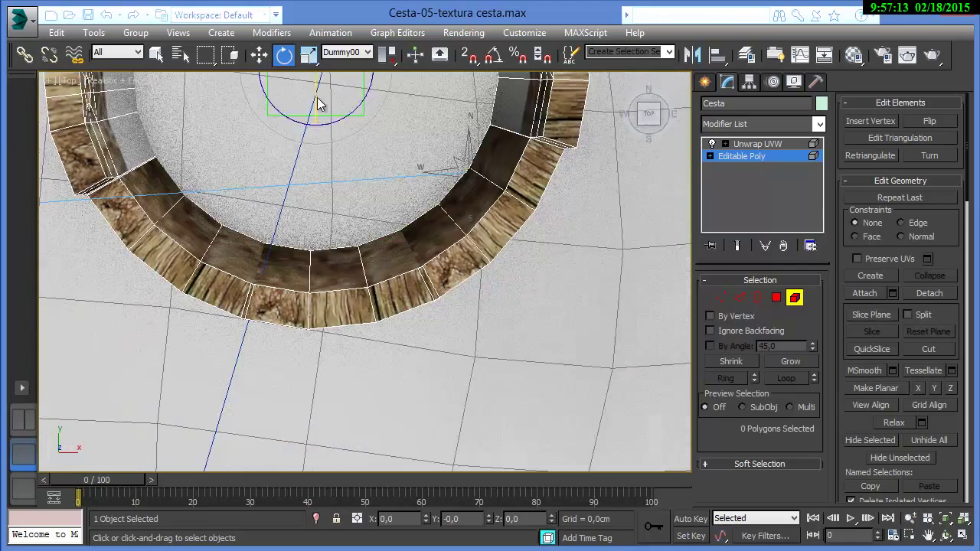
- Move the whole basket down to Z -0.45 cm so its base touches the ground
{"action": "middle_click_drag", "start_coordinate": [395, 260], "coordinate": [444, 262], "text": "alt"}
{"action": "scroll", "coordinate": [168, 232], "scroll_direction": "up", "scroll_amount": 5}
{"action": "middle_click_drag", "start_coordinate": [169, 232], "coordinate": [454, 344], "text": "alt"}
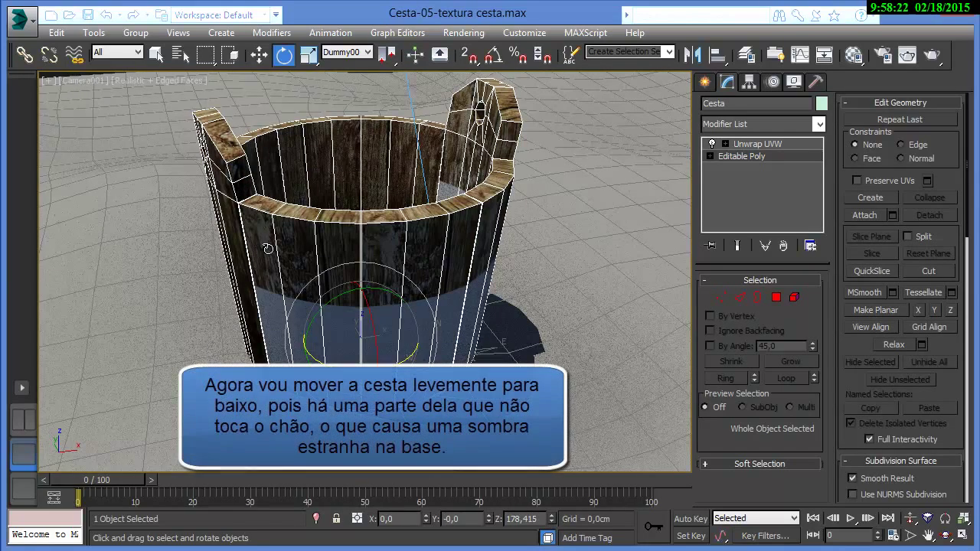
{"action": "left_click", "coordinate": [259, 54]}
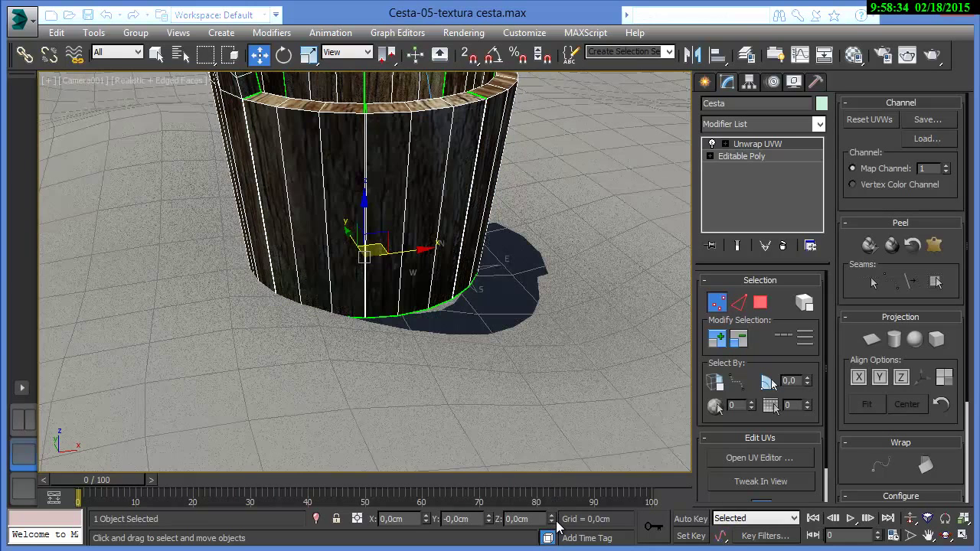
{"action": "left_click_drag", "start_coordinate": [550, 523], "coordinate": [549, 527]}
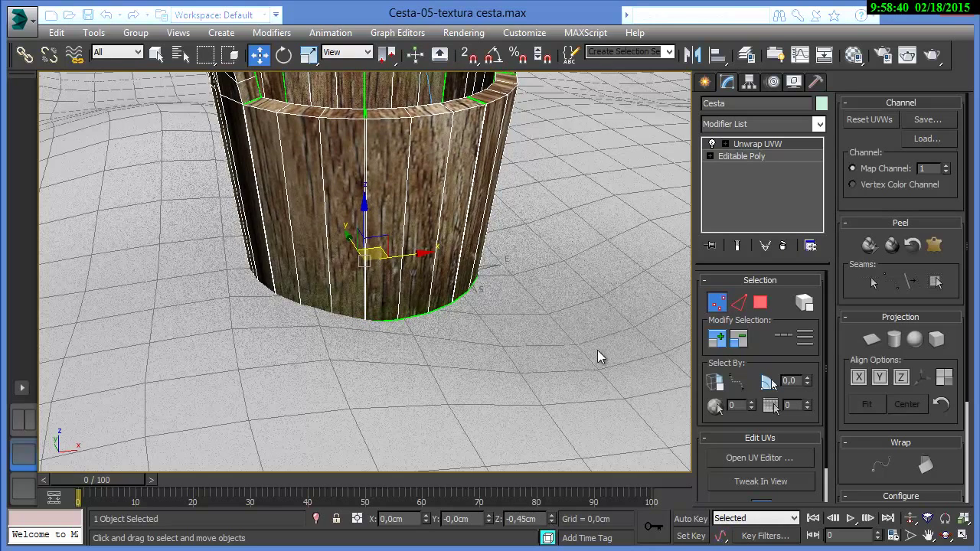
- Deselect the basket and render the Camera001 view in the Rendered Frame Window
{"action": "left_click", "coordinate": [596, 350]}
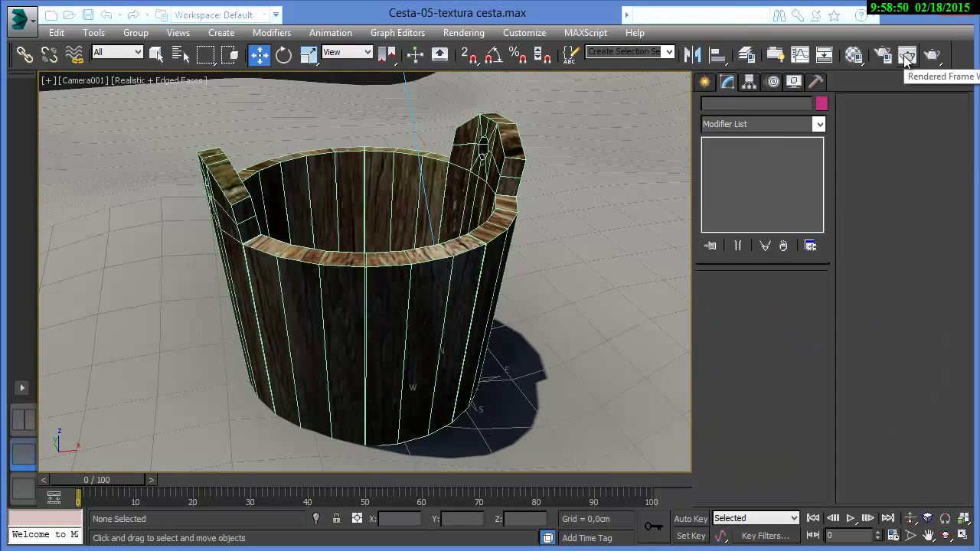
{"action": "left_click", "coordinate": [905, 57]}
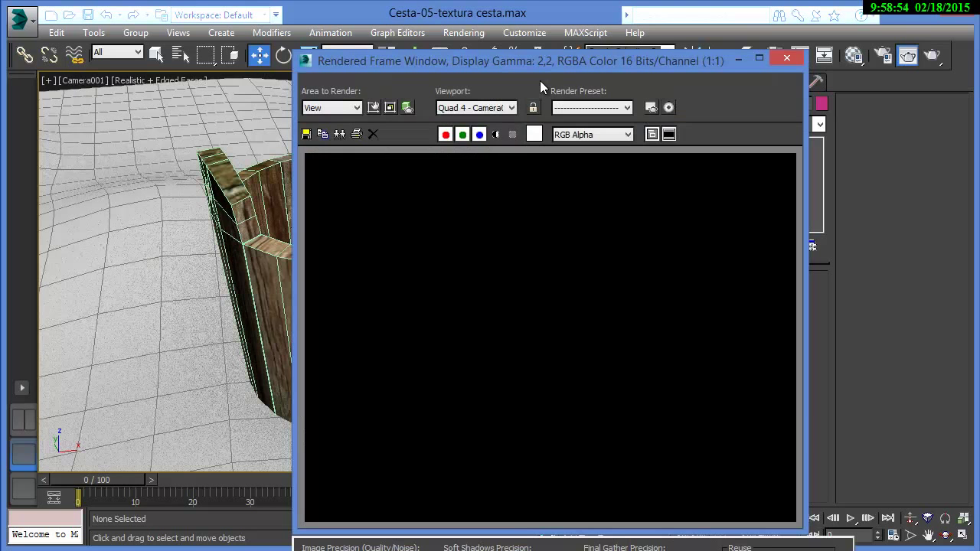
{"action": "left_click_drag", "start_coordinate": [530, 64], "coordinate": [431, 37]}
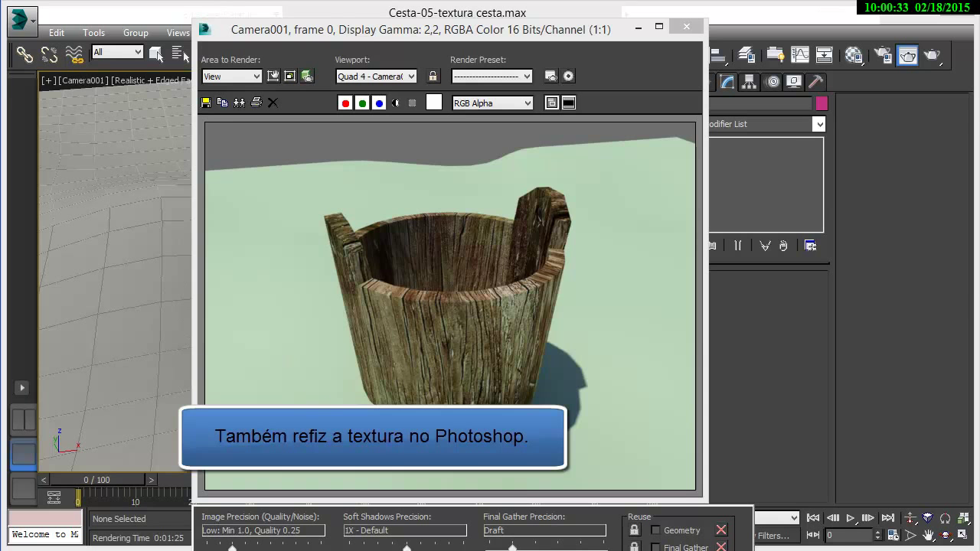
- Switch to Cesta.psd in Photoshop, show the Original layer and hide the fundo and Burn layers to view the source texture
{"action": "key", "text": "alt+Tab"}
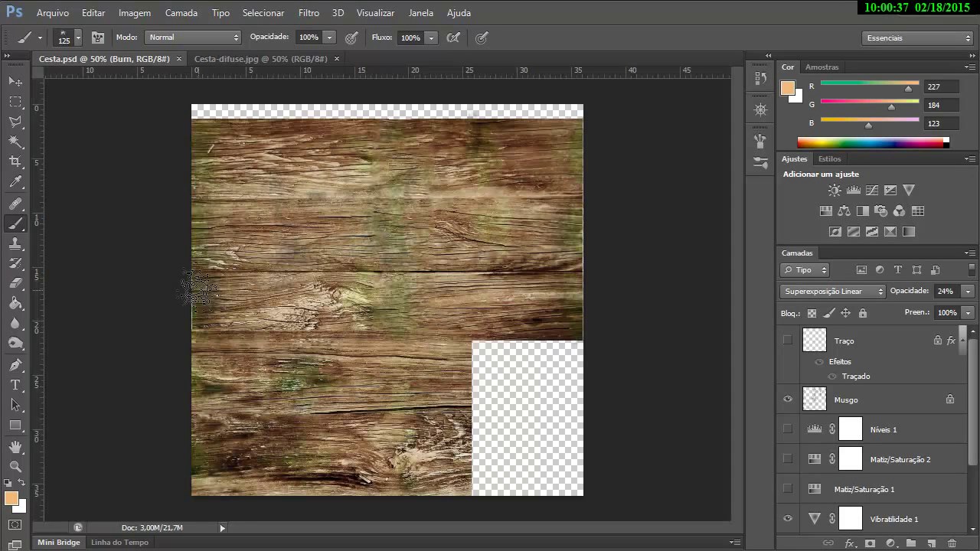
{"action": "mouse_move", "coordinate": [977, 392]}
{"action": "left_mouse_down"}
{"action": "mouse_move", "coordinate": [972, 429]}
{"action": "mouse_move", "coordinate": [963, 341]}
{"action": "mouse_move", "coordinate": [966, 406]}
{"action": "left_mouse_up"}
{"action": "left_click", "coordinate": [839, 498]}
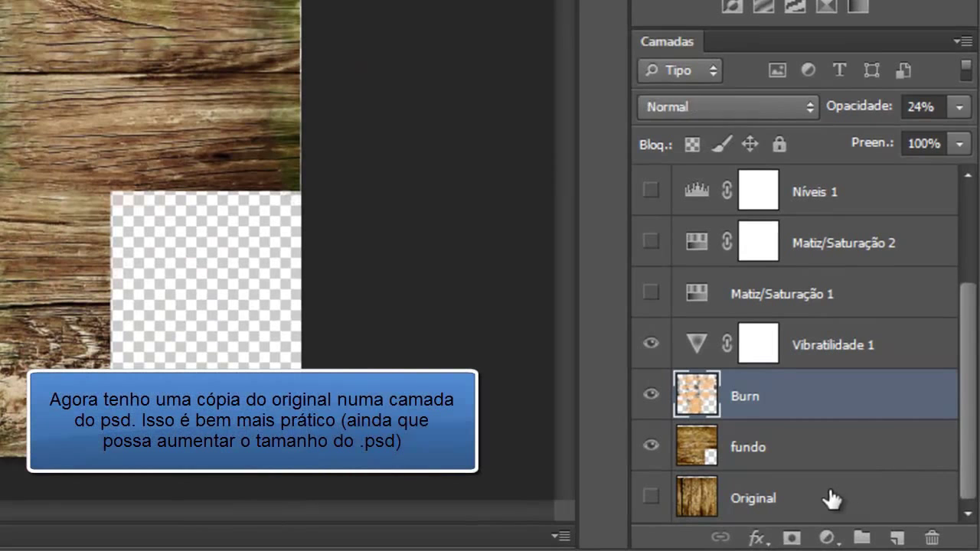
{"action": "left_click", "coordinate": [652, 499]}
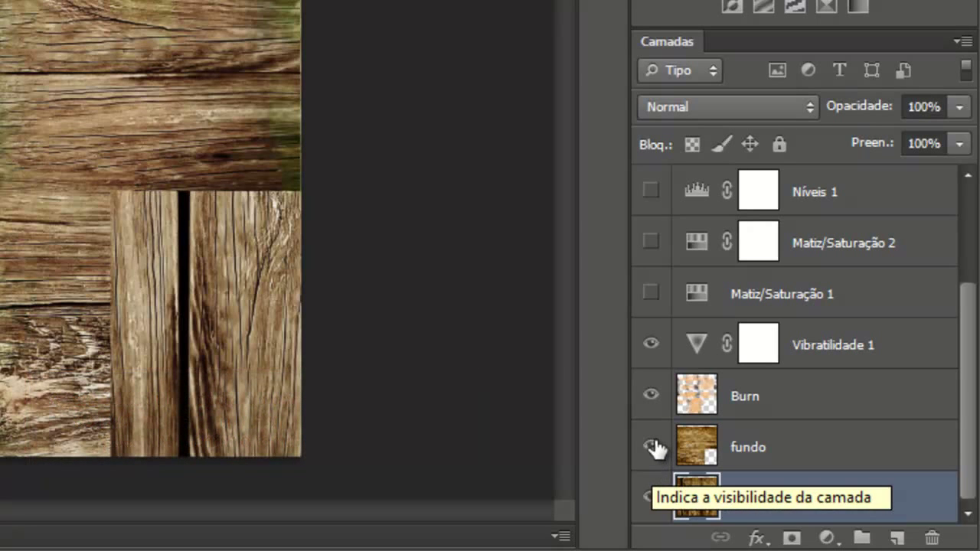
{"action": "left_click", "coordinate": [652, 447]}
{"action": "left_click", "coordinate": [651, 396]}
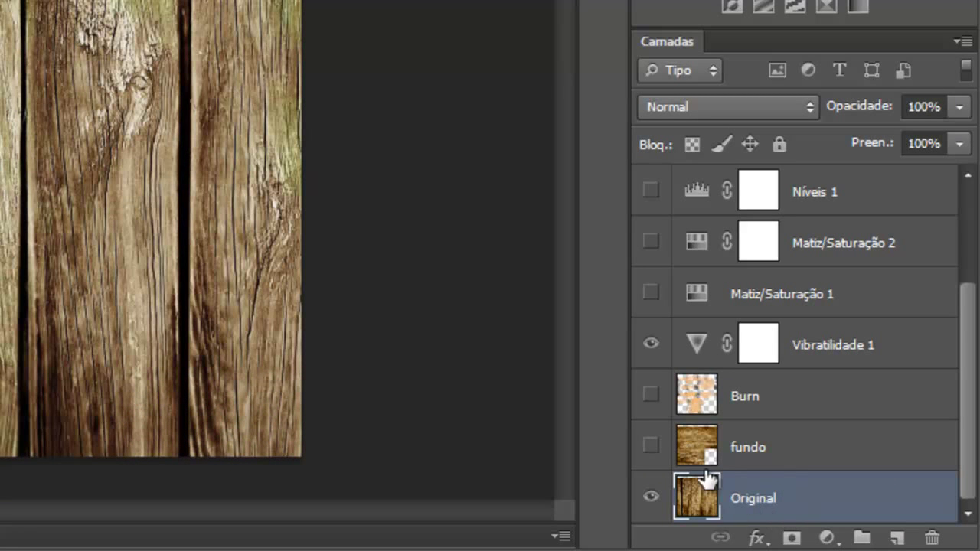
- Hide the Original and Musgo layers and show the fundo layer to view only the rearranged wood cutouts
{"action": "left_click", "coordinate": [651, 497]}
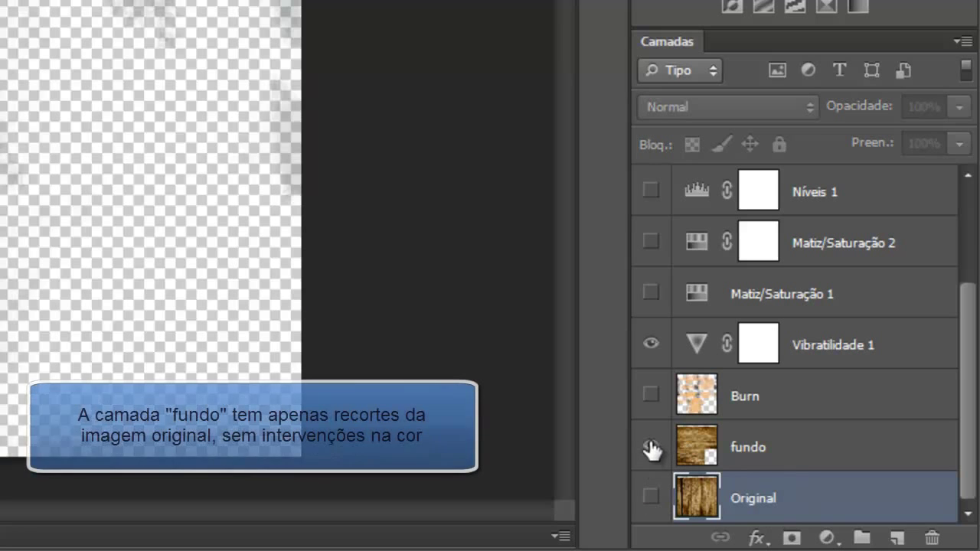
{"action": "left_click", "coordinate": [650, 448]}
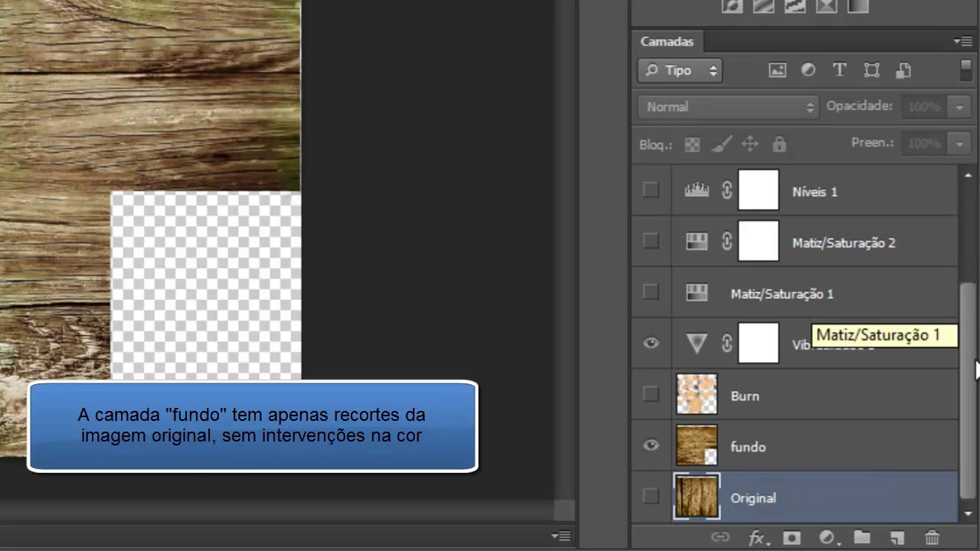
{"action": "left_click_drag", "start_coordinate": [969, 367], "coordinate": [957, 277]}
{"action": "left_click", "coordinate": [651, 287]}
{"action": "left_click_drag", "start_coordinate": [969, 284], "coordinate": [956, 411]}
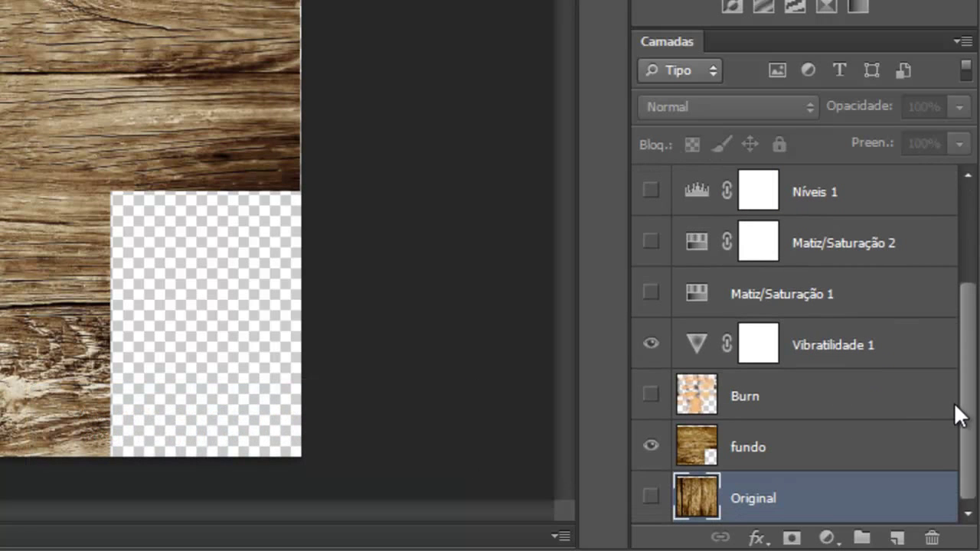
- Show and select the Burn layer, and set the layer thumbnails to the largest size to examine its brush strokes
{"action": "left_click", "coordinate": [650, 396]}
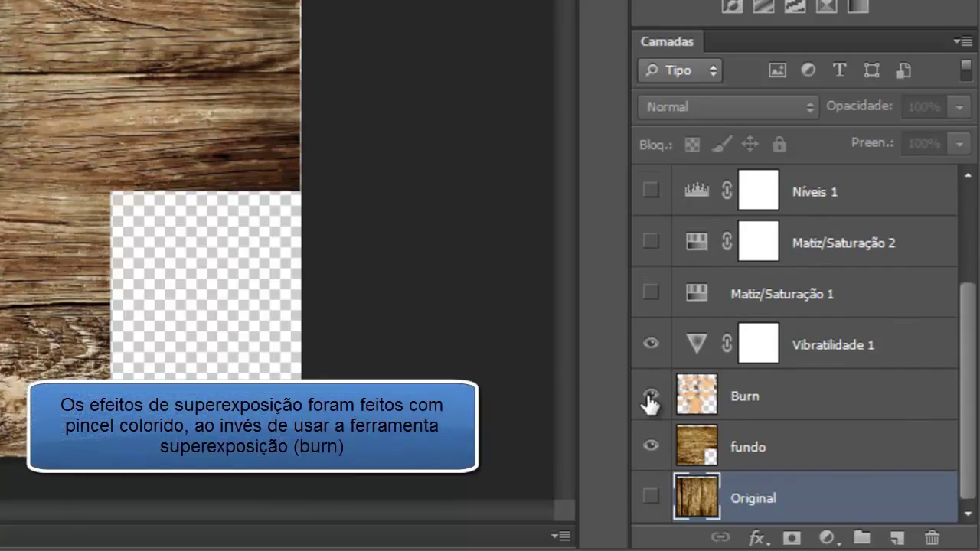
{"action": "left_click", "coordinate": [650, 396]}
{"action": "left_click", "coordinate": [796, 406]}
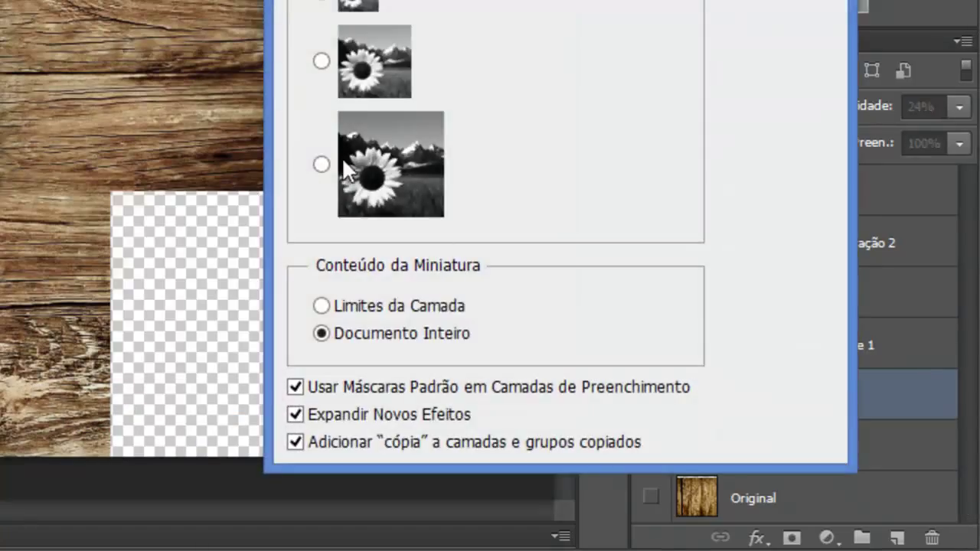
{"action": "key", "text": "Return"}
{"action": "left_click_drag", "start_coordinate": [969, 273], "coordinate": [964, 421]}
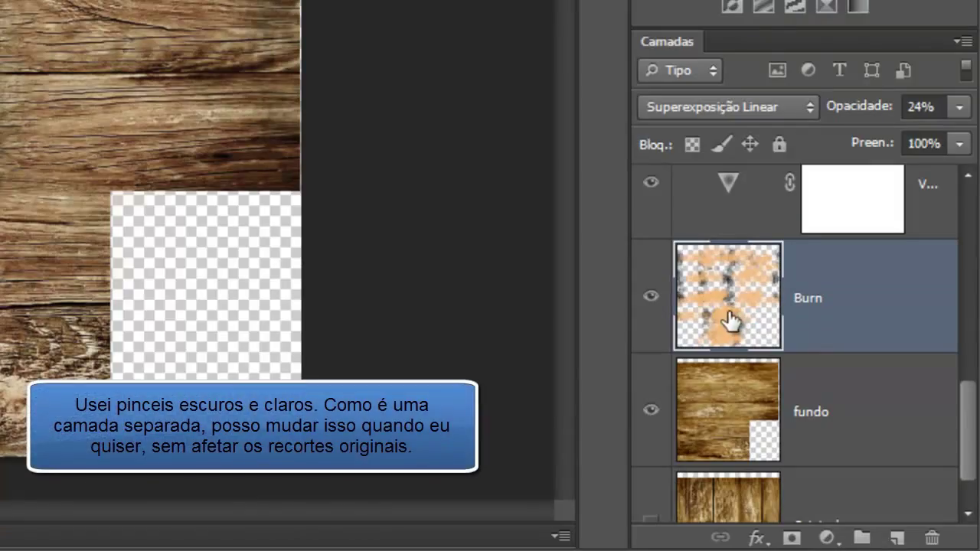
- Select the Vibratilidade 1 adjustment layer and open its properties to review the vibrance and saturation settings, closing them when finished
{"action": "left_click_drag", "start_coordinate": [968, 430], "coordinate": [970, 367]}
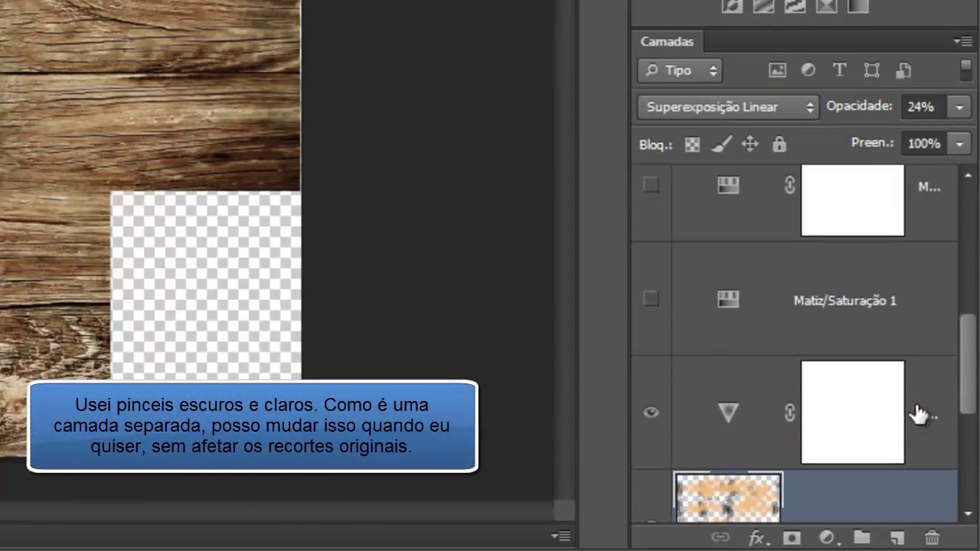
{"action": "left_click", "coordinate": [918, 414]}
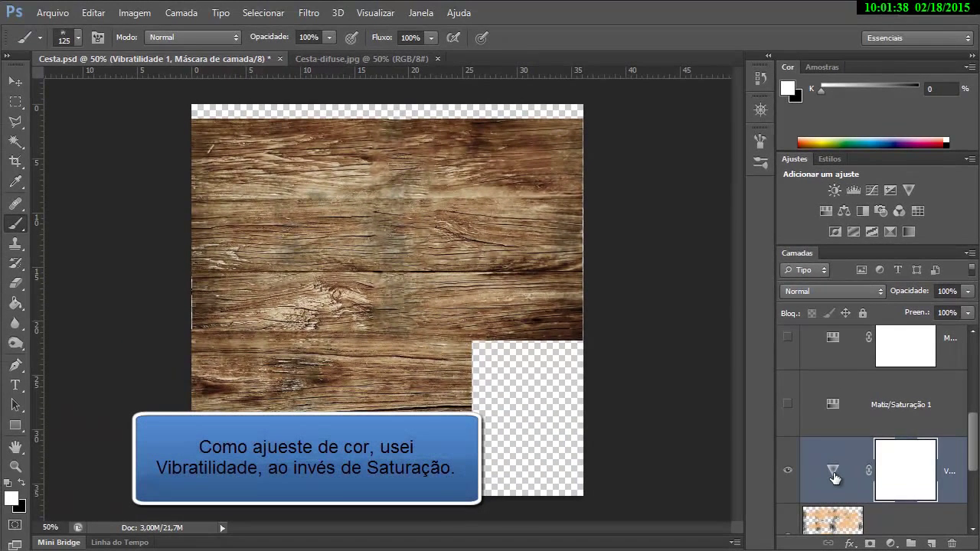
{"action": "double_click", "coordinate": [833, 474]}
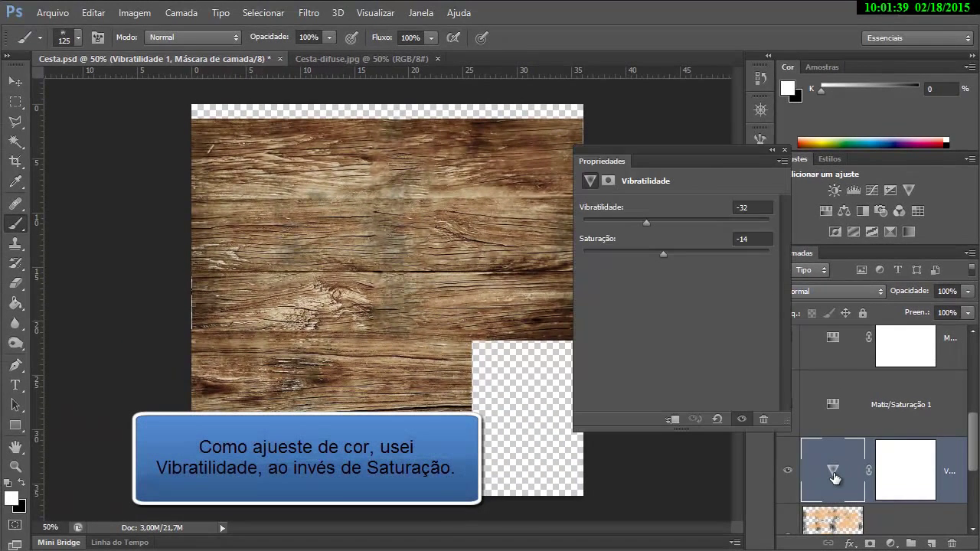
{"action": "left_click", "coordinate": [784, 150]}
{"action": "mouse_move", "coordinate": [970, 453]}
{"action": "left_mouse_down"}
{"action": "mouse_move", "coordinate": [970, 489]}
{"action": "mouse_move", "coordinate": [970, 432]}
{"action": "left_mouse_up"}
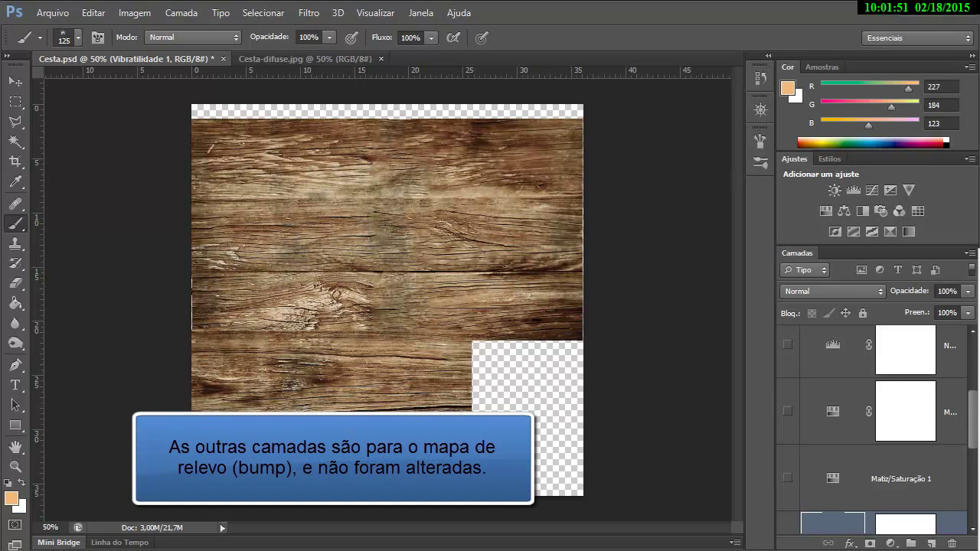
- Set the layer thumbnails to the smallest picture size and look over the remaining bump map layers
{"action": "left_click", "coordinate": [969, 253]}
{"action": "left_click", "coordinate": [616, 224]}
{"action": "left_click", "coordinate": [862, 184]}
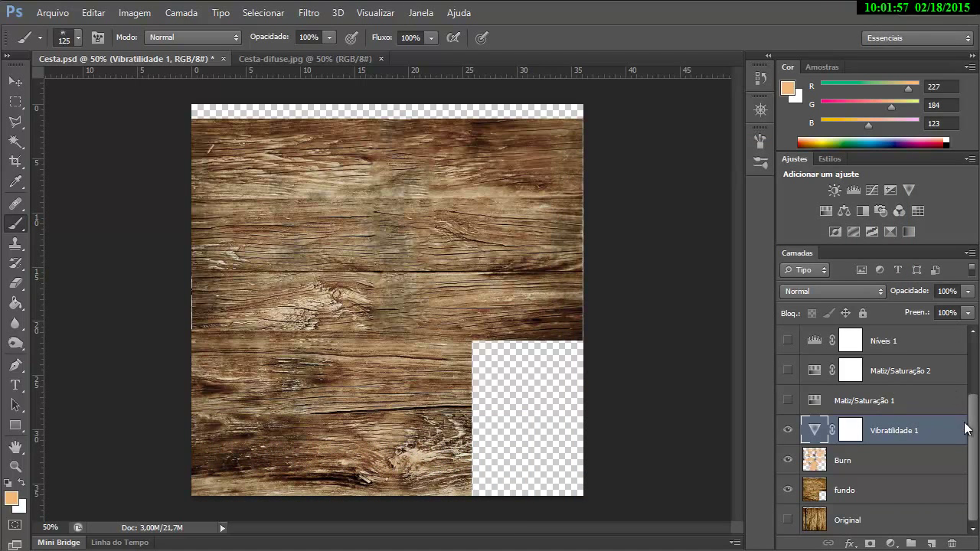
{"action": "scroll", "coordinate": [970, 413], "scroll_direction": "up", "scroll_amount": 3}
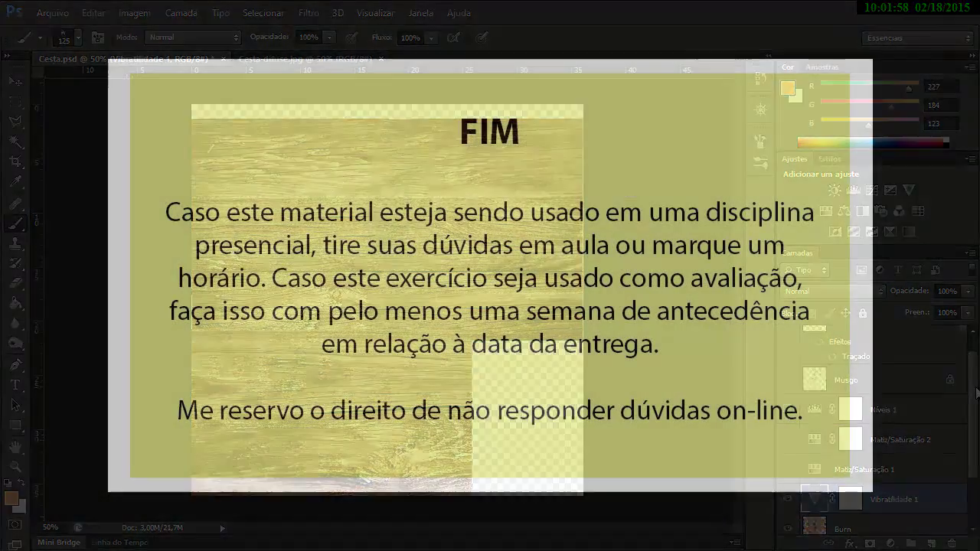